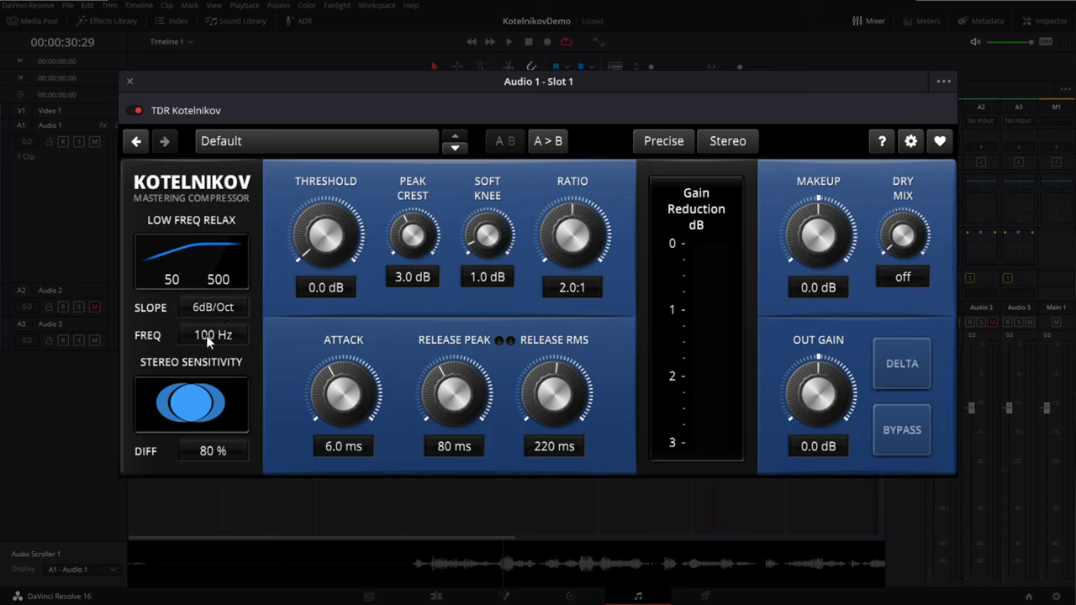
Set the low frequency relax frequency to 200 Hz and the compressor threshold to -25.0 dB
mouse_move(220, 332)
mouse_down()
mouse_move(220, 288)
mouse_move(215, 335)
mouse_up()
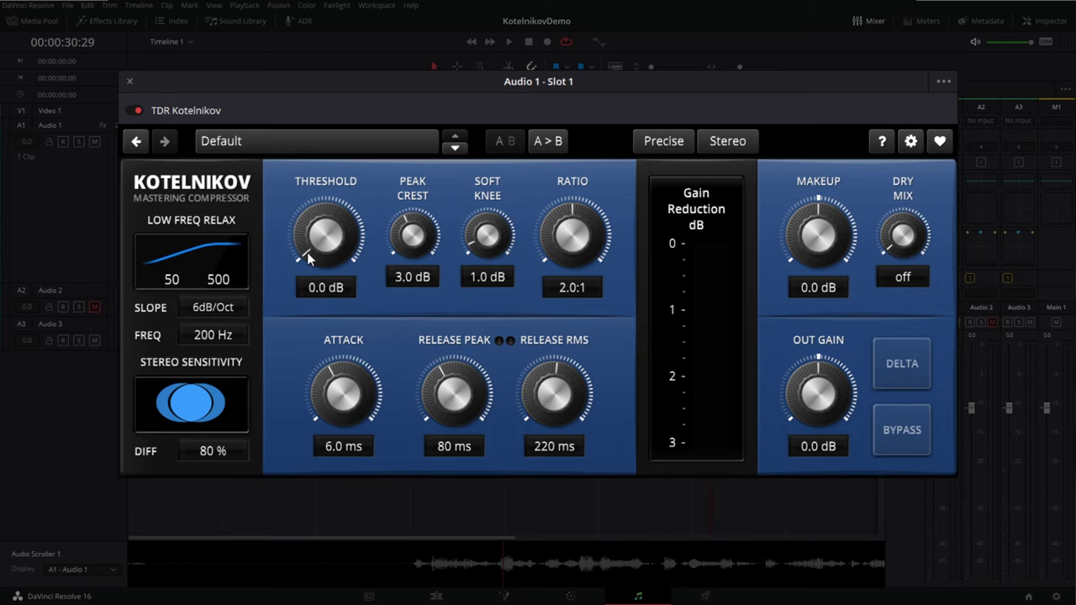
mouse_move(304, 259)
mouse_down()
mouse_move(304, 429)
mouse_move(305, 259)
mouse_up()
drag(304, 253, 304, 463)
Try the peak crest at full RMS, at full Peak and at 5.1 dB
drag(407, 242, 407, 180)
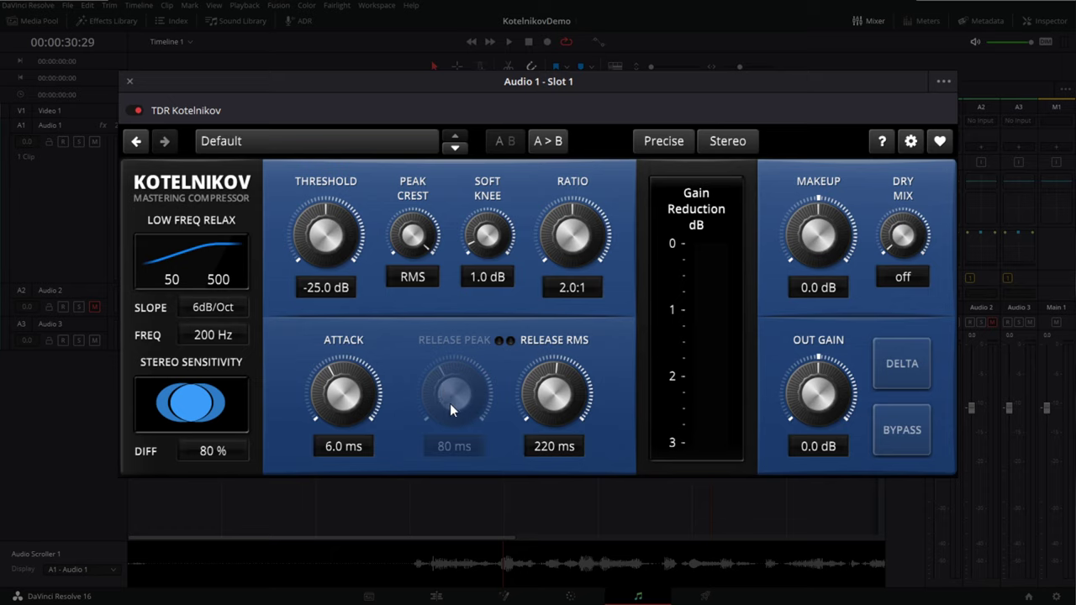
drag(413, 236, 413, 320)
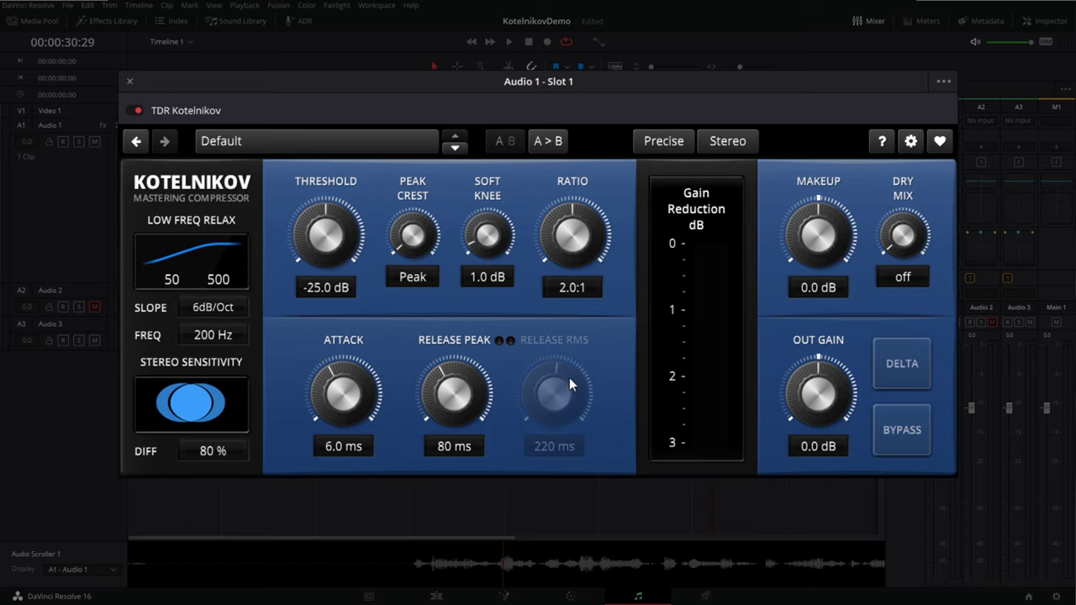
drag(417, 249, 417, 218)
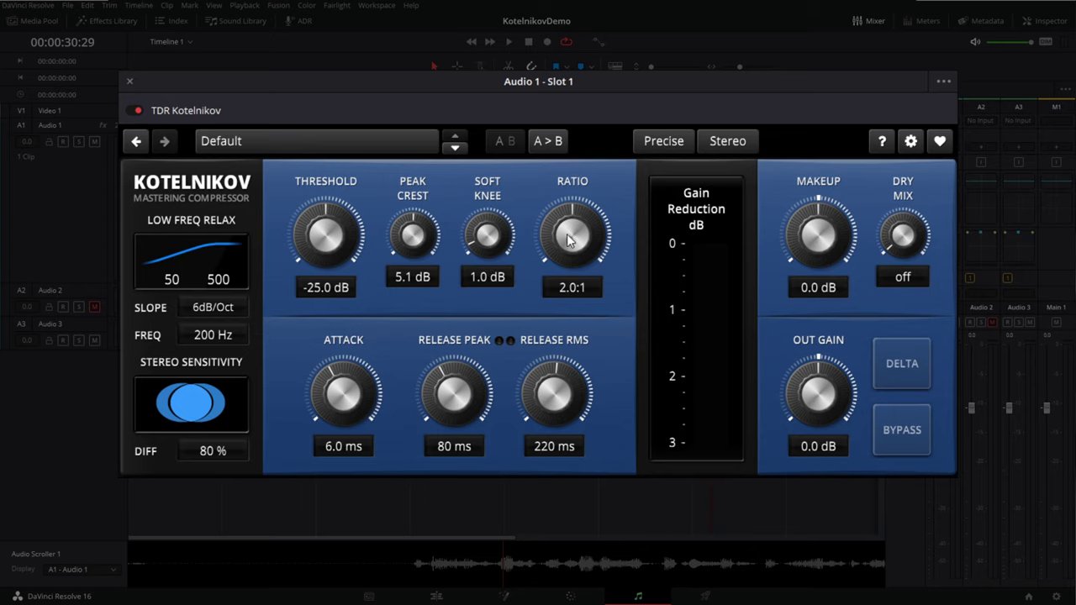
Try lower and higher compression ratios and return the ratio to 2.0:1
drag(566, 230, 566, 253)
drag(568, 228, 568, 176)
drag(568, 221, 567, 245)
drag(562, 242, 562, 206)
drag(568, 232, 568, 208)
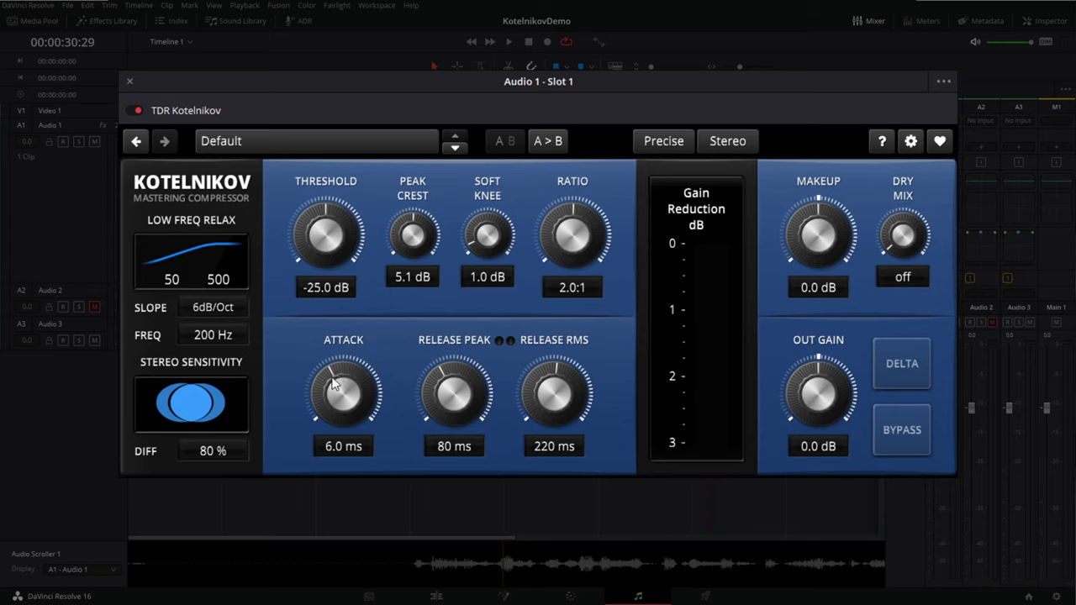
Try shorter and longer attack times, including 37 ms, ending at 2.8 ms
drag(334, 383, 334, 461)
drag(343, 400, 343, 417)
drag(342, 417, 342, 350)
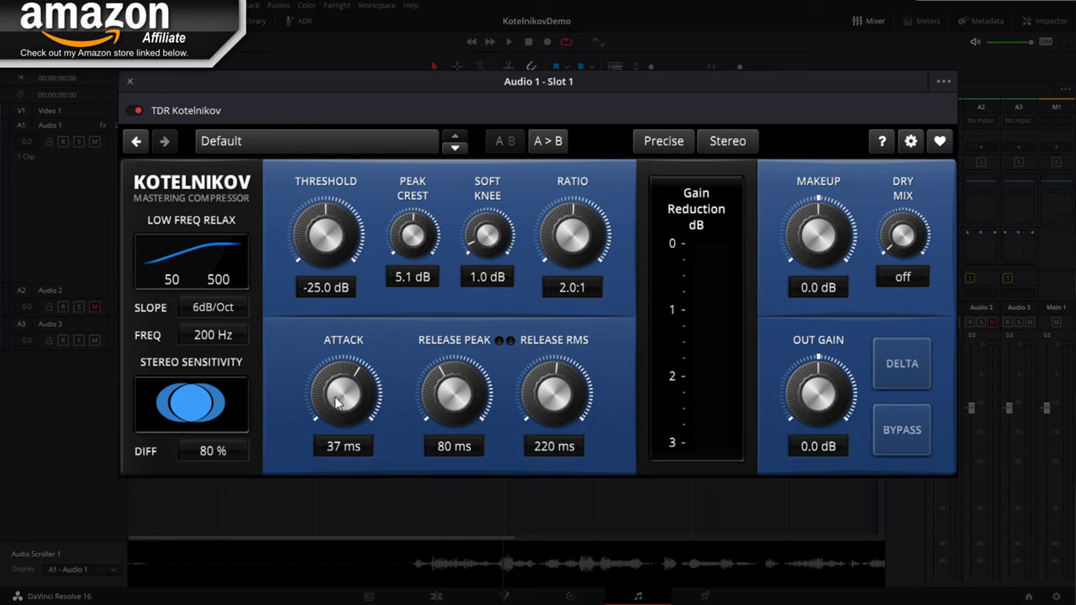
drag(336, 403, 336, 431)
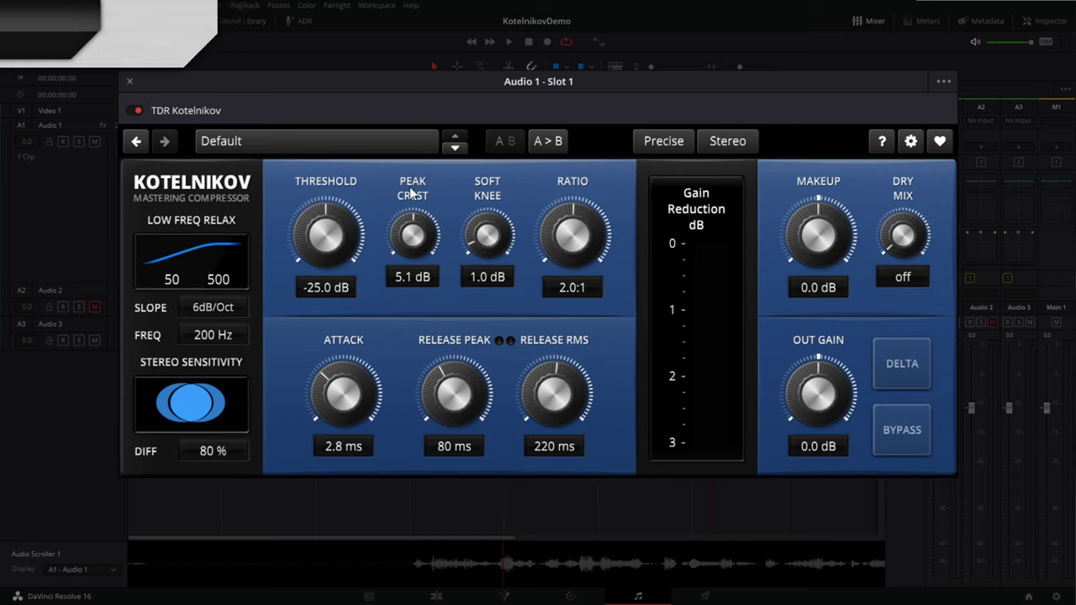
Switch the peak crest to RMS, with a 250 ms RMS release and a 0.10 ms attack
drag(413, 234, 407, 212)
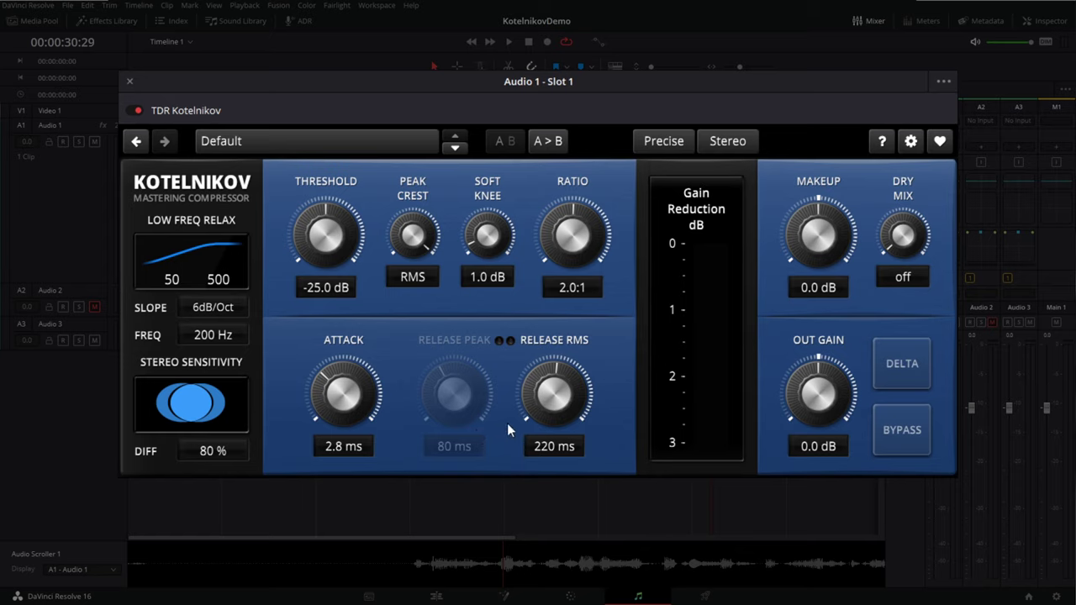
mouse_move(555, 392)
mouse_down()
mouse_move(555, 355)
mouse_move(547, 389)
mouse_up()
drag(345, 389, 345, 414)
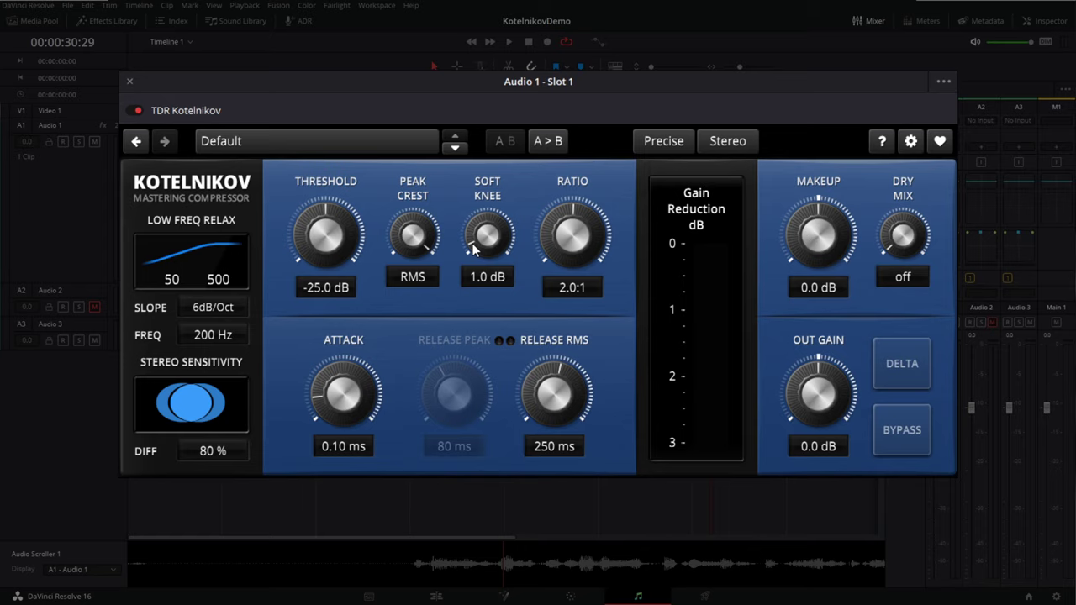
Adjust the compressor's soft knee up and down, settling on 9.0 dB
drag(474, 249, 474, 220)
drag(485, 242, 485, 197)
drag(496, 240, 496, 209)
drag(478, 234, 475, 286)
Switch the processing quality between Precise and Eco, leave it on Eco, and nudge the output gain to -0.1 dB
click(724, 172)
click(672, 145)
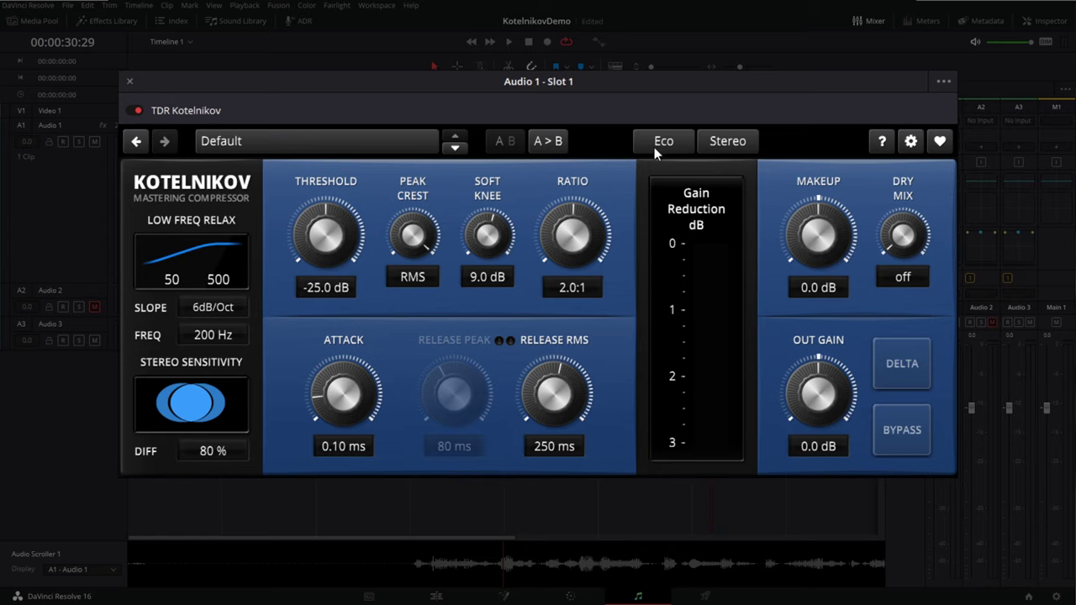
click(655, 150)
click(653, 143)
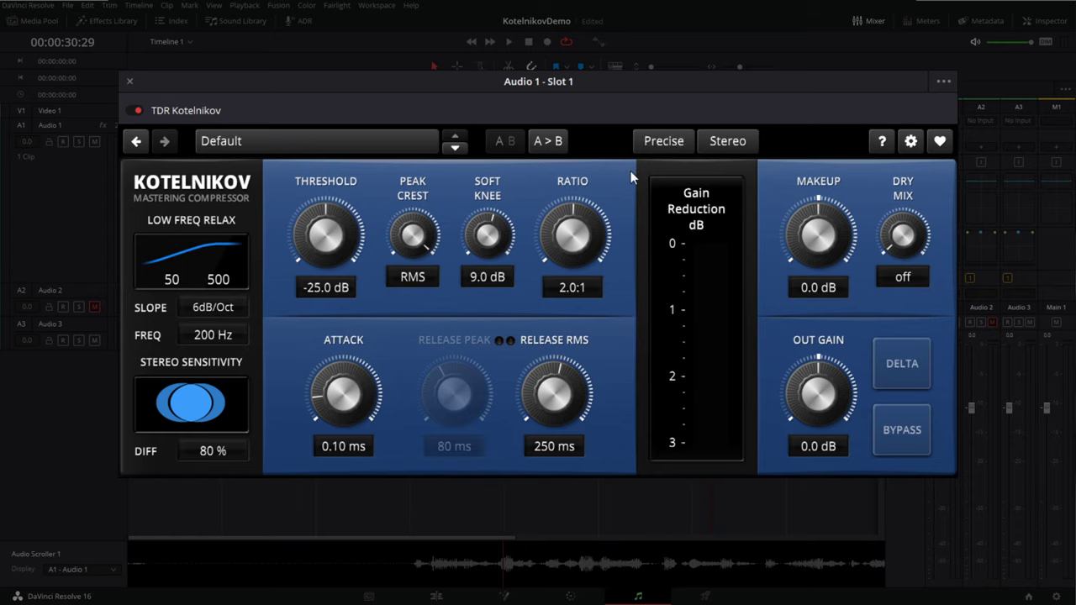
click(664, 143)
mouse_move(815, 395)
mouse_down()
mouse_move(815, 366)
mouse_move(817, 402)
mouse_up()
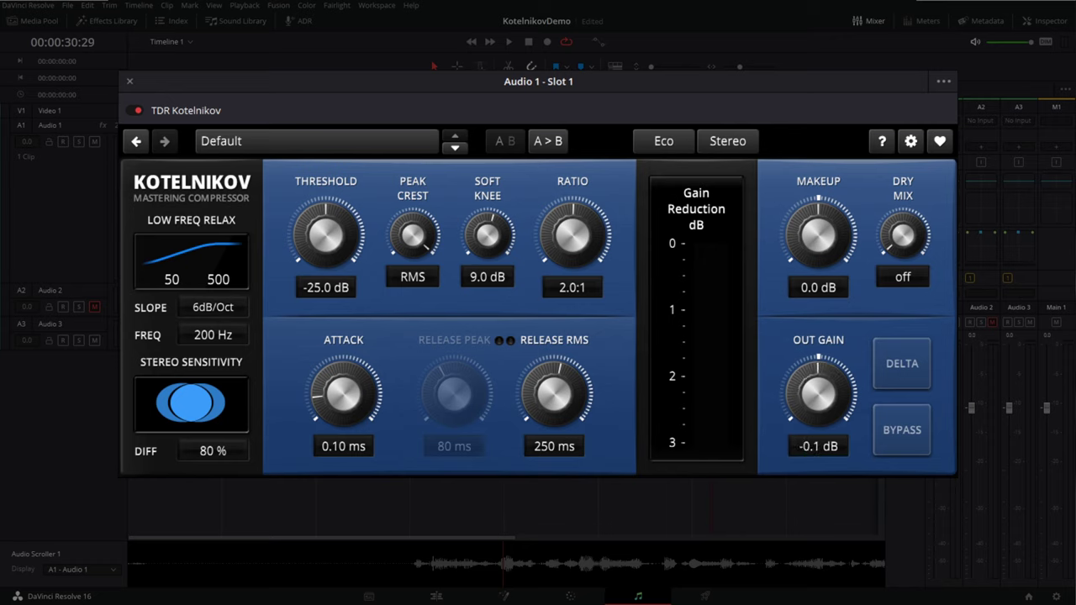
Play the timeline from the start and extend the gain reduction meter's scale to 6 dB
key(Home)
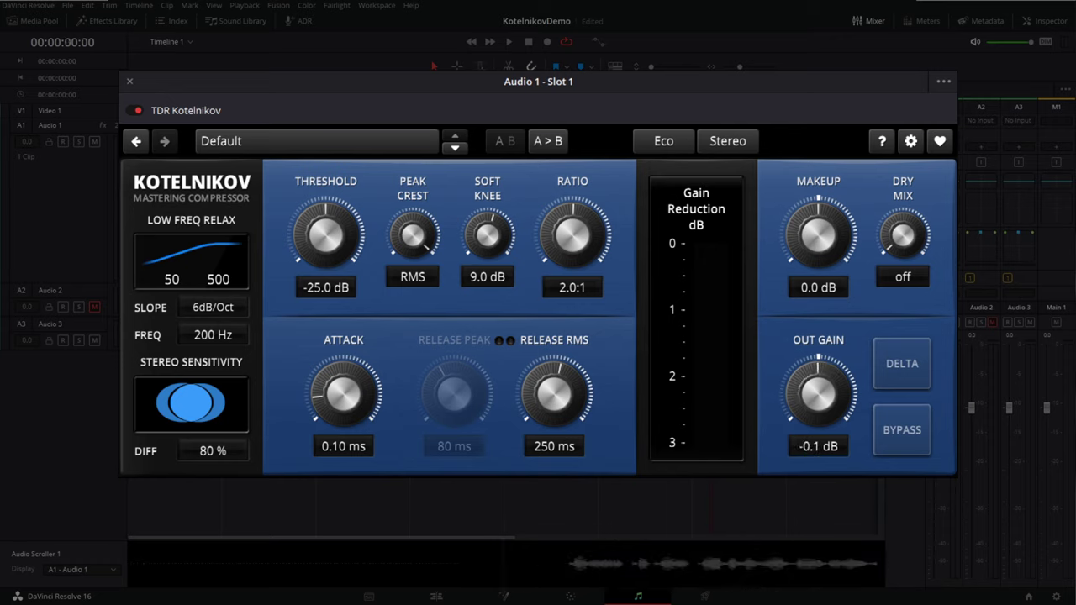
click(508, 41)
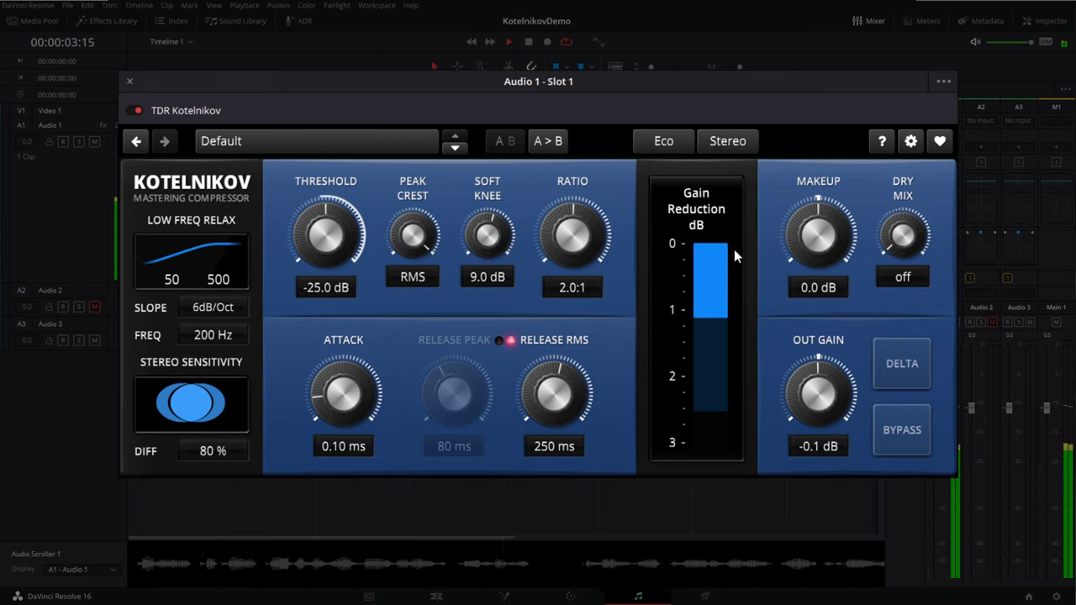
click(709, 435)
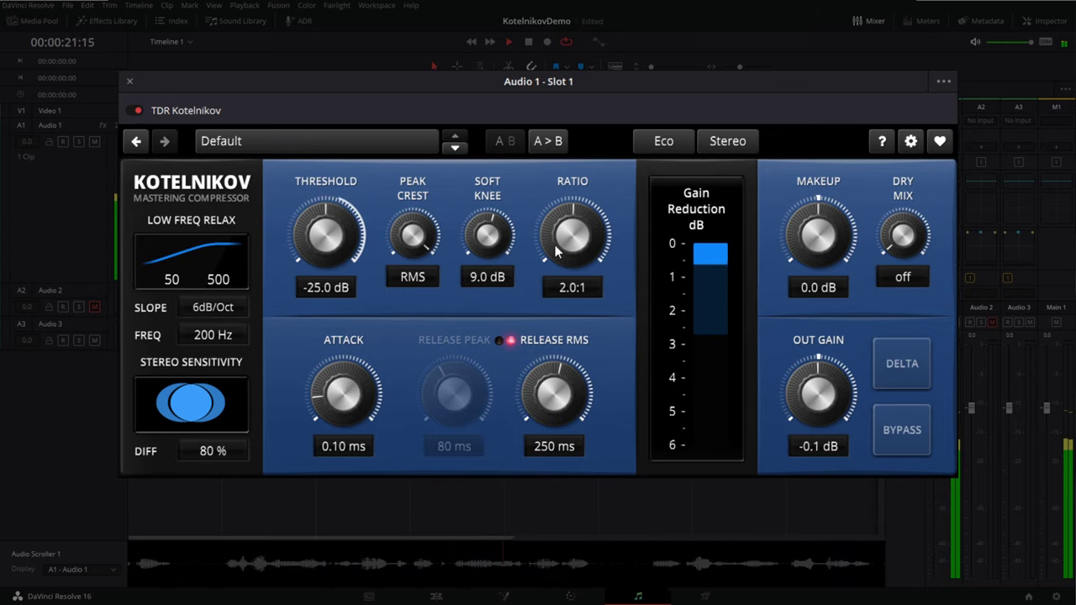
During playback, compare compression ratios of 3.5:1 and 1.5:1, and return the ratio to 2.0:1
drag(555, 245, 555, 219)
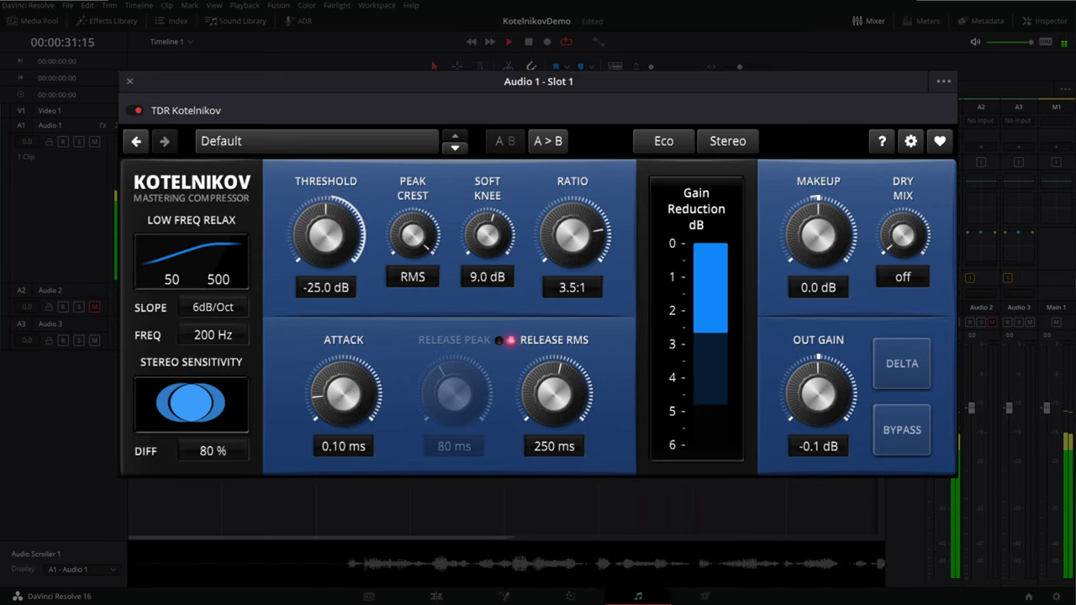
drag(555, 220, 555, 245)
drag(568, 203, 569, 211)
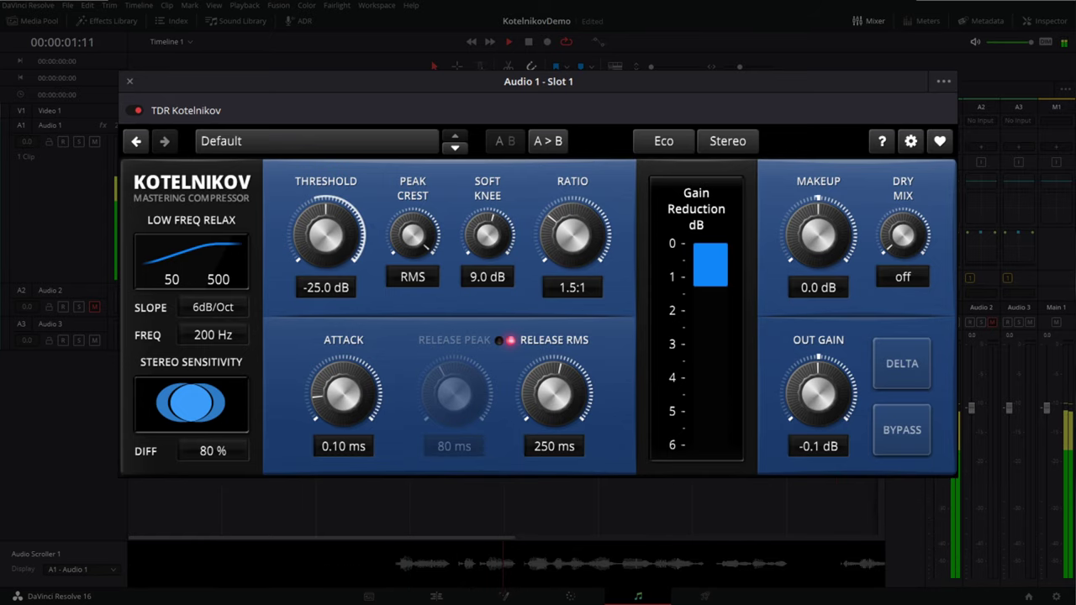
drag(573, 235, 568, 202)
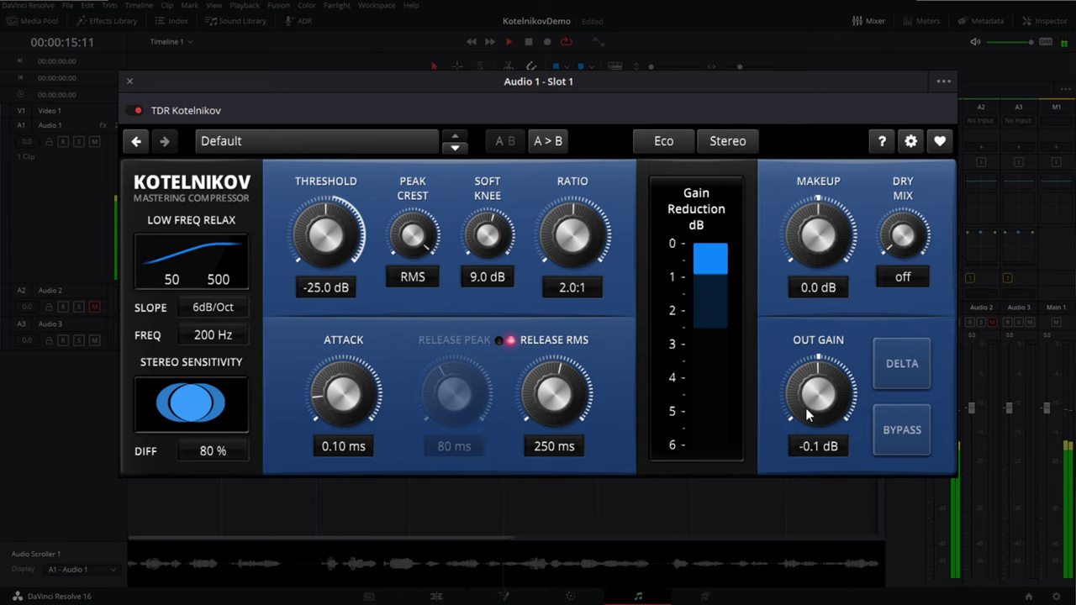
Raise the output gain to 6.0 dB during playback and stop the timeline
drag(807, 414, 808, 411)
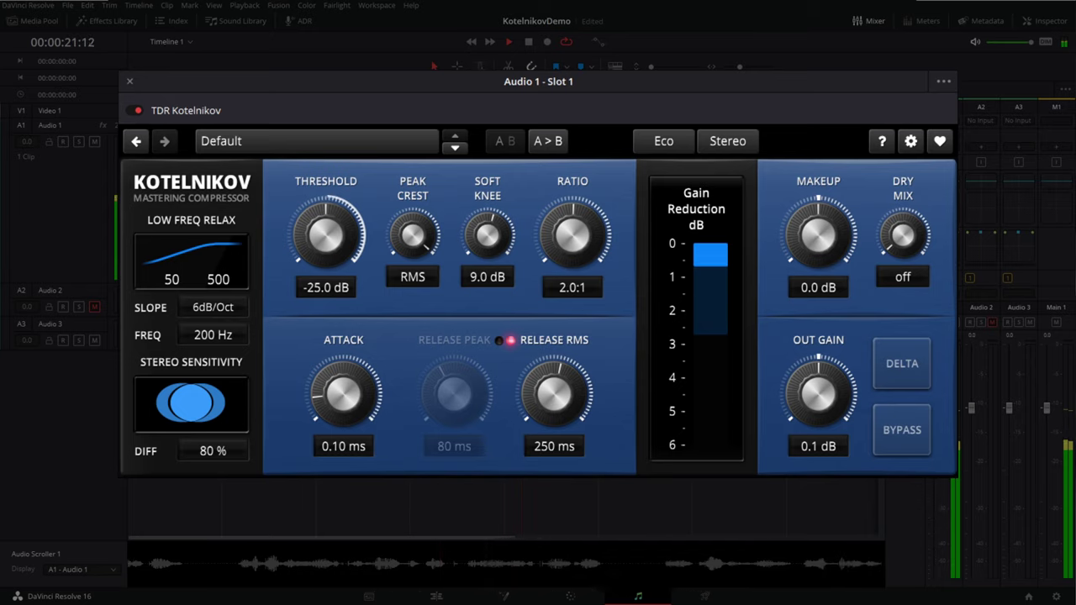
drag(819, 392, 806, 356)
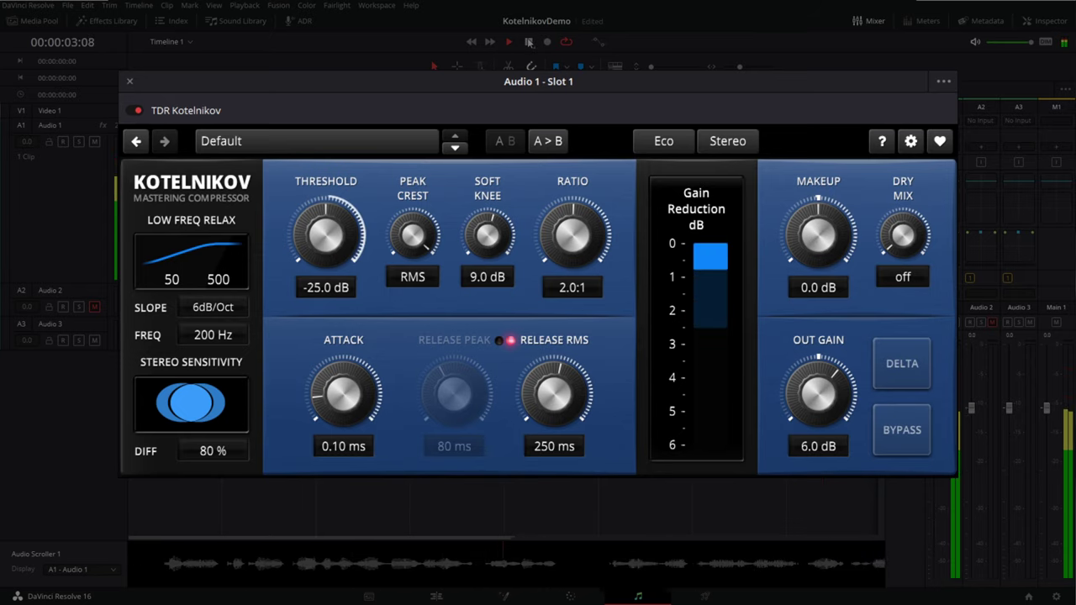
key(space)
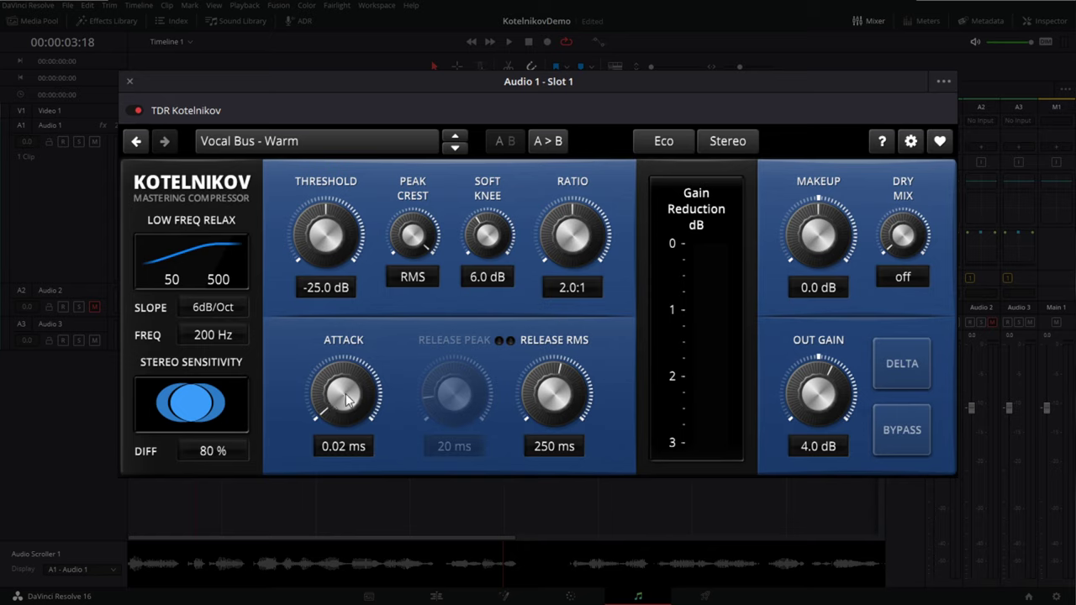
With the Vocal Bus - Warm preset loaded, set the attack to 0.10 ms and the output gain to 4.1 dB
drag(343, 393, 343, 380)
drag(806, 408, 806, 399)
mouse_move(801, 386)
mouse_down()
mouse_move(802, 501)
mouse_move(802, 395)
mouse_up()
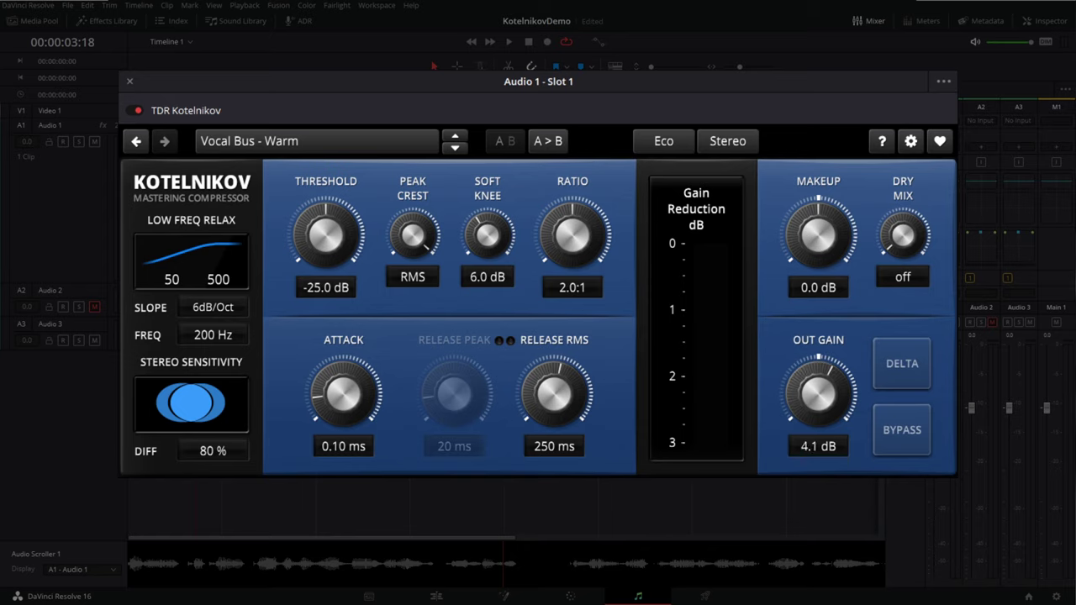